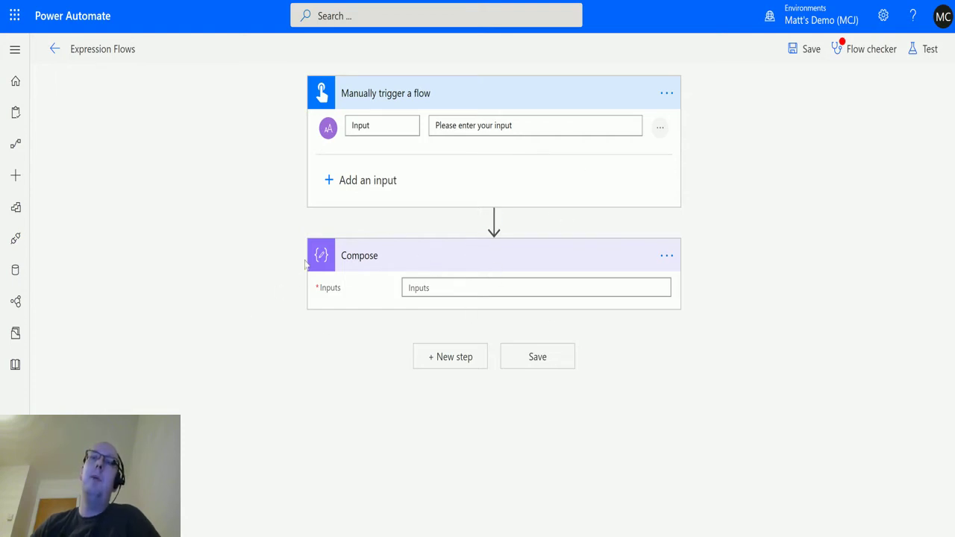
Set the Compose action's Inputs to the logical expression equals(2,2).
click(467, 285)
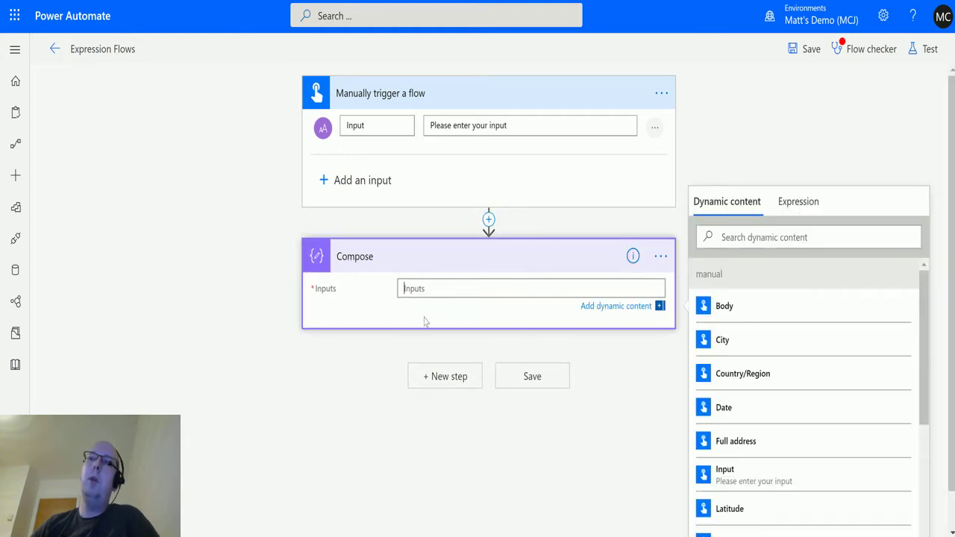
click(797, 195)
scroll(891, 289, down, 1)
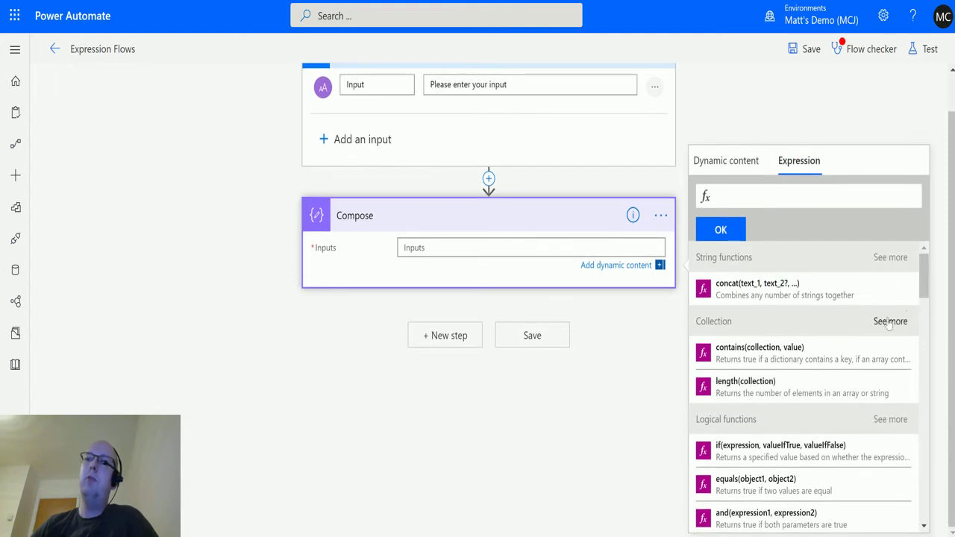
scroll(840, 339, down, 1)
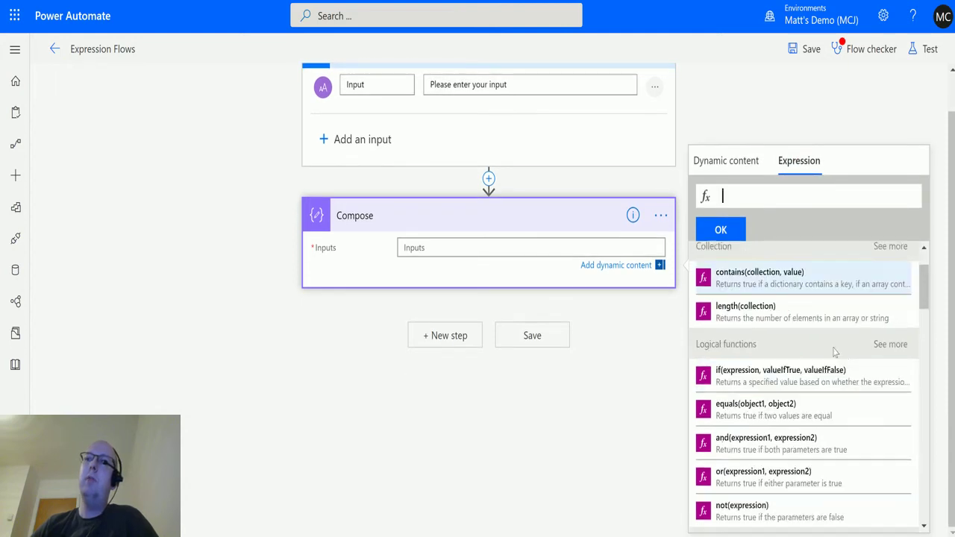
click(729, 417)
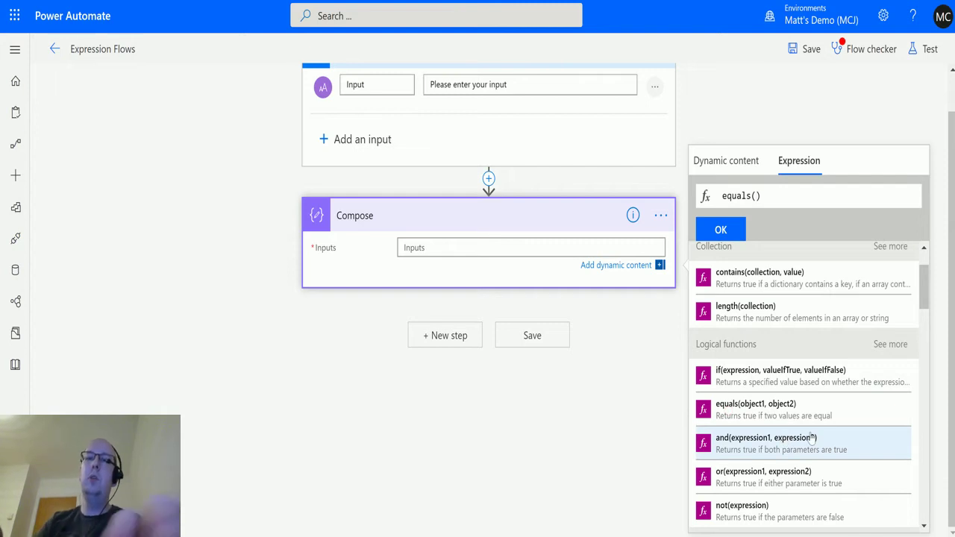
text(2,2)
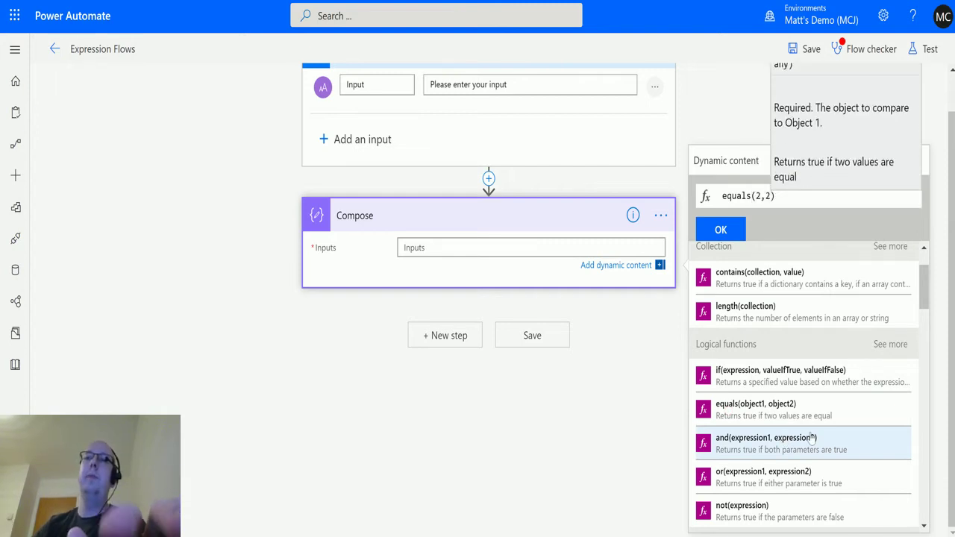
click(721, 229)
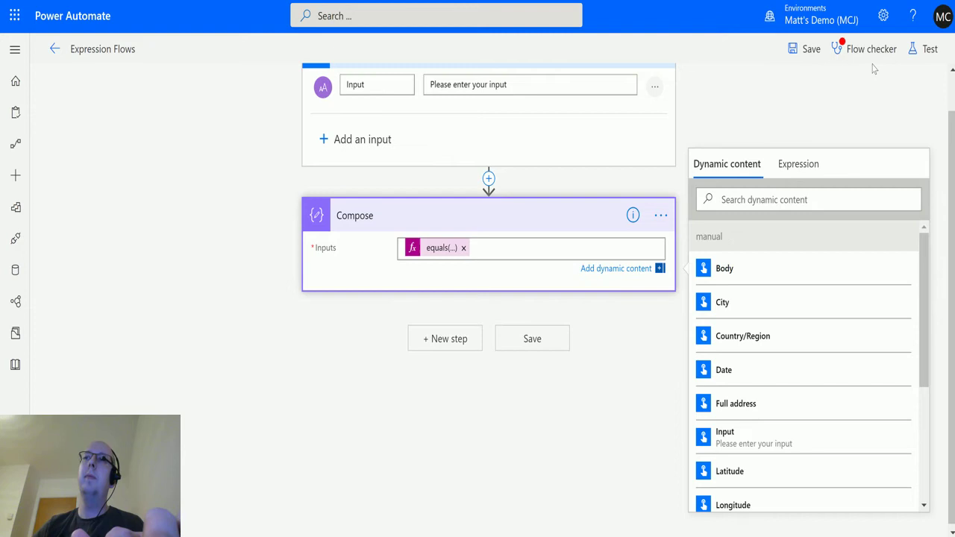
Save and test the flow with a manual trigger and a blank Input, and open the Compose result for the equals(2,2) expression.
click(930, 49)
click(778, 155)
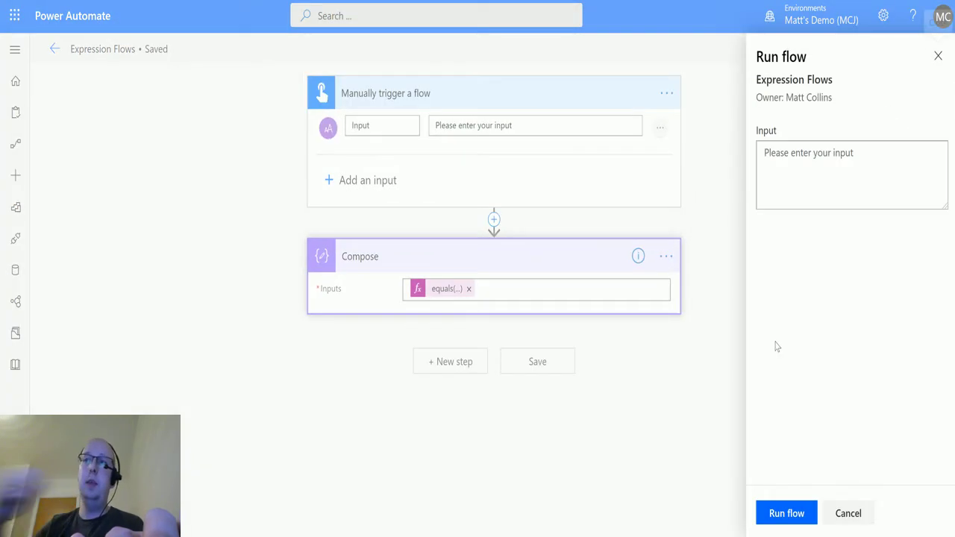
click(784, 512)
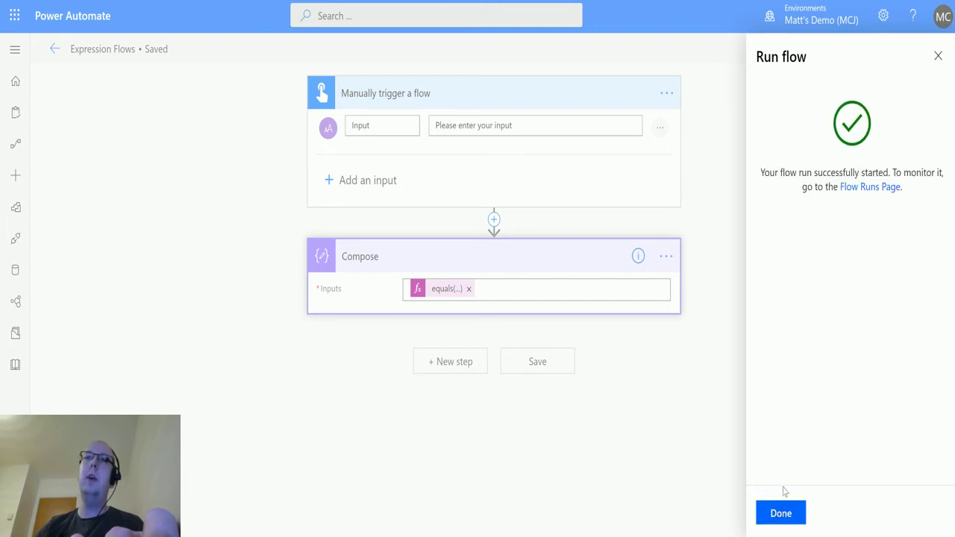
click(781, 514)
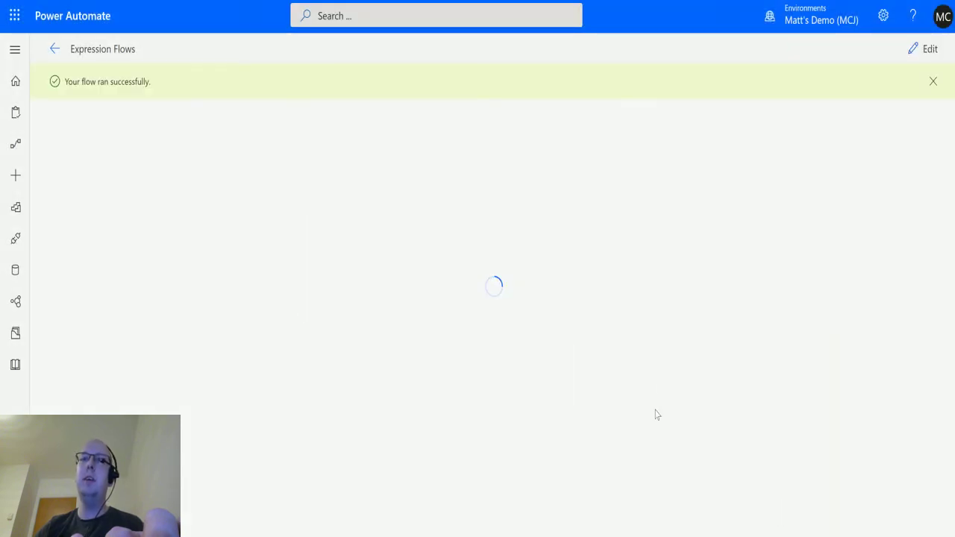
click(459, 217)
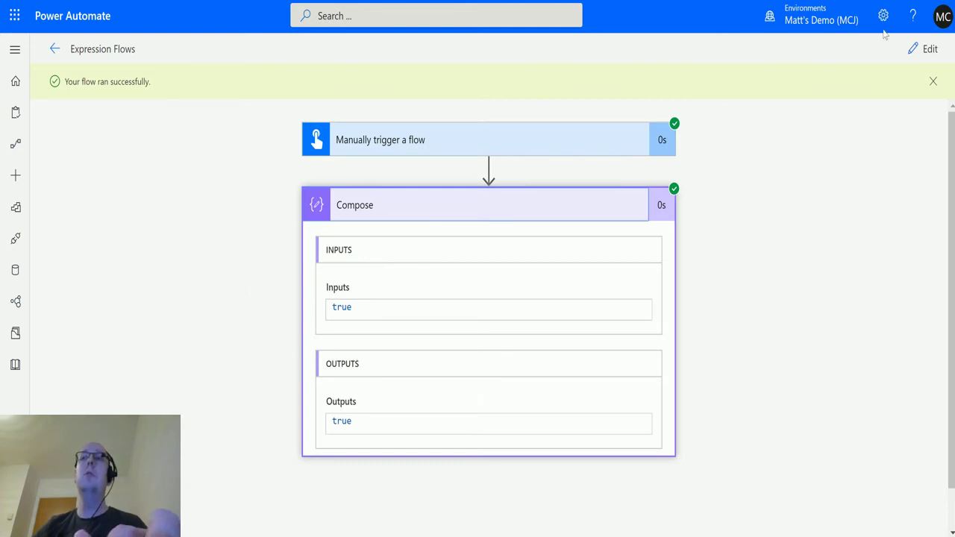
Return to editing the flow and update the Compose expression to equals(2,3).
click(930, 53)
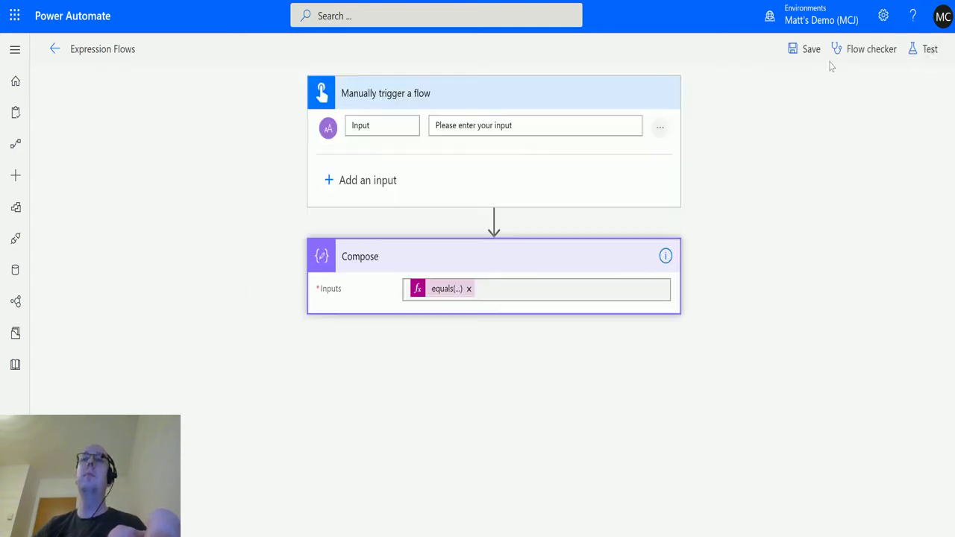
click(441, 291)
key(Left)
key(Left)
key(Left)
key(BackSpace)
text(2)
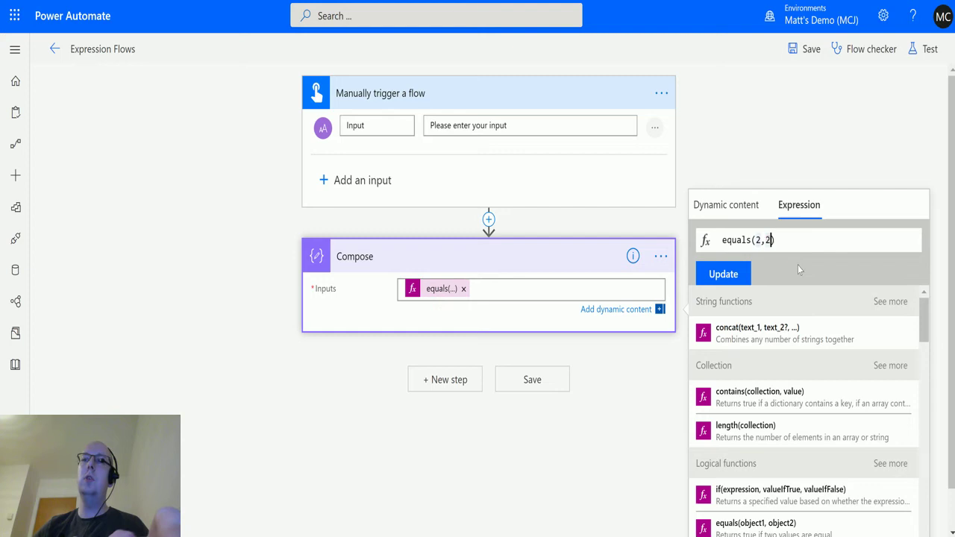
key(Delete)
text(3)
click(728, 274)
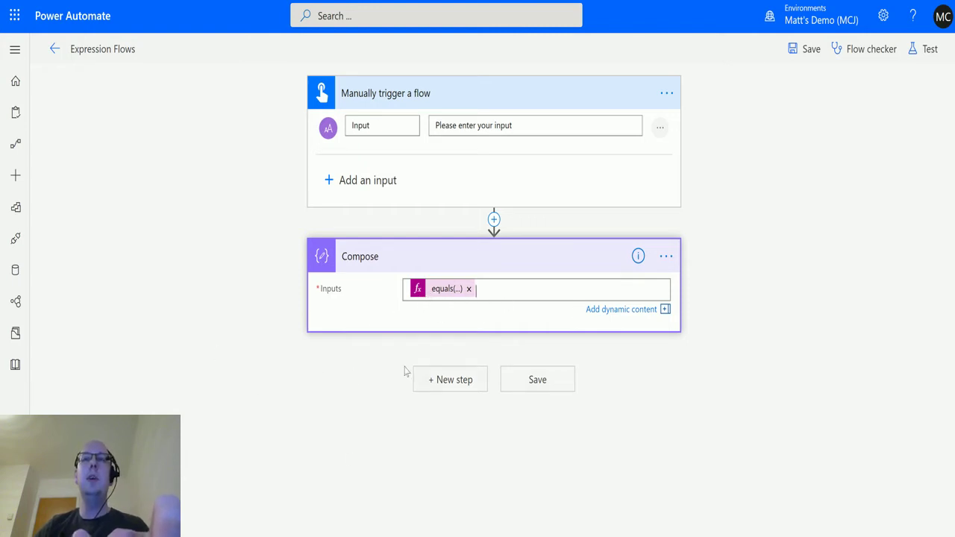
mouse_move(433, 291)
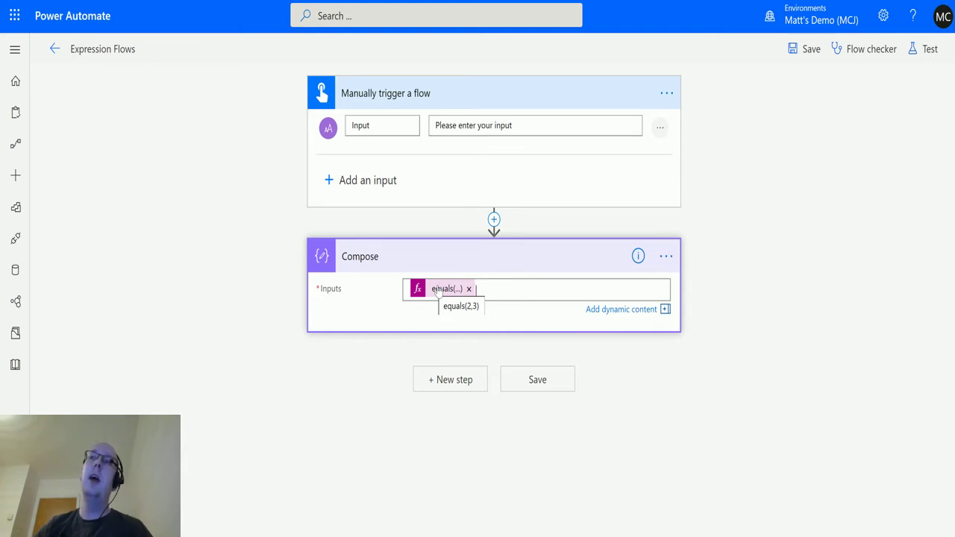
Save and test the flow with the equals(2,3) expression, leaving Input blank, and open the Compose result.
click(925, 48)
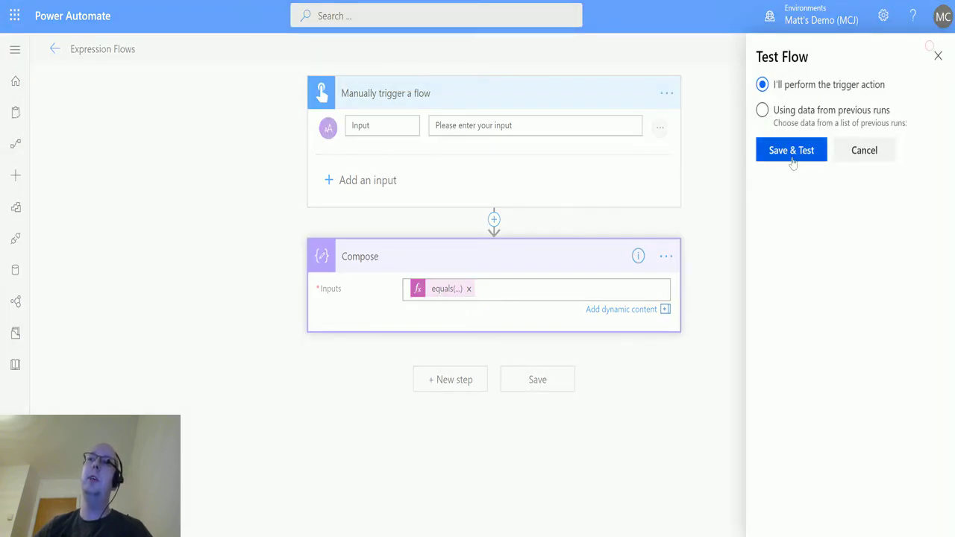
click(793, 163)
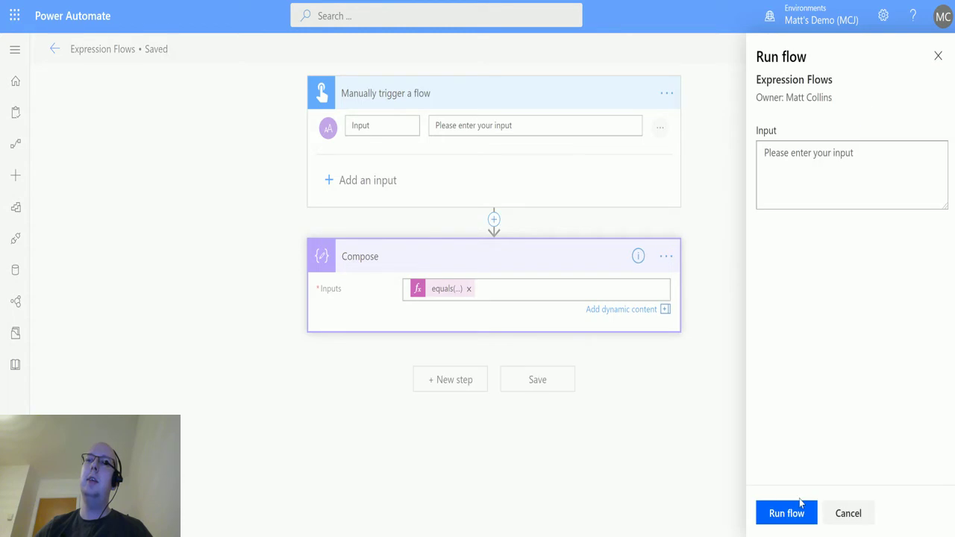
click(800, 507)
click(804, 512)
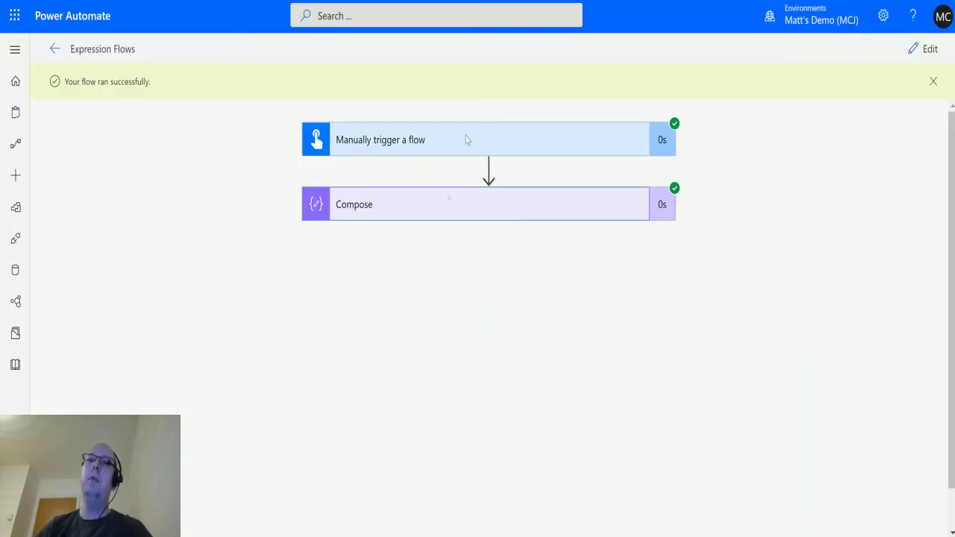
click(449, 198)
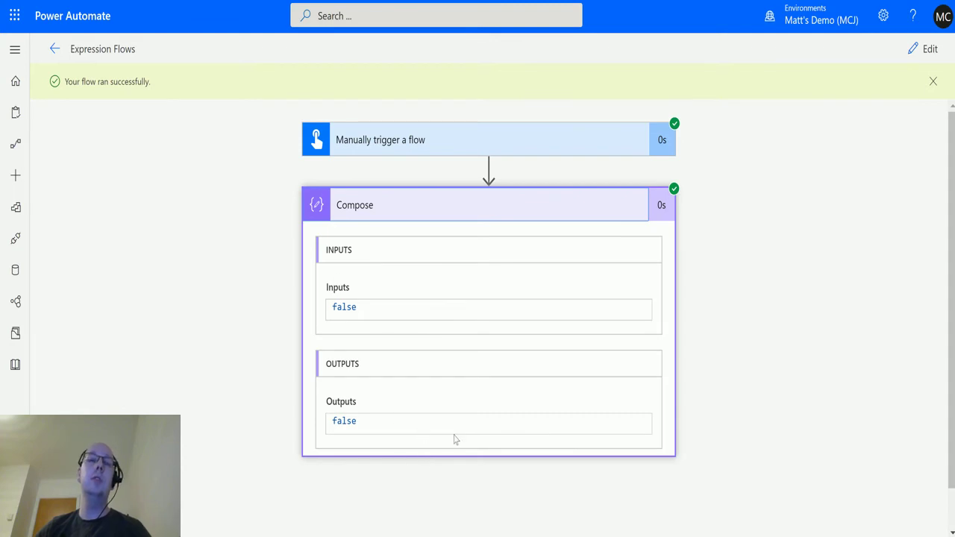
Edit the flow and replace the first equals argument with the trigger's Input content, making the expression equals(triggerBody()?['text'],3).
click(925, 49)
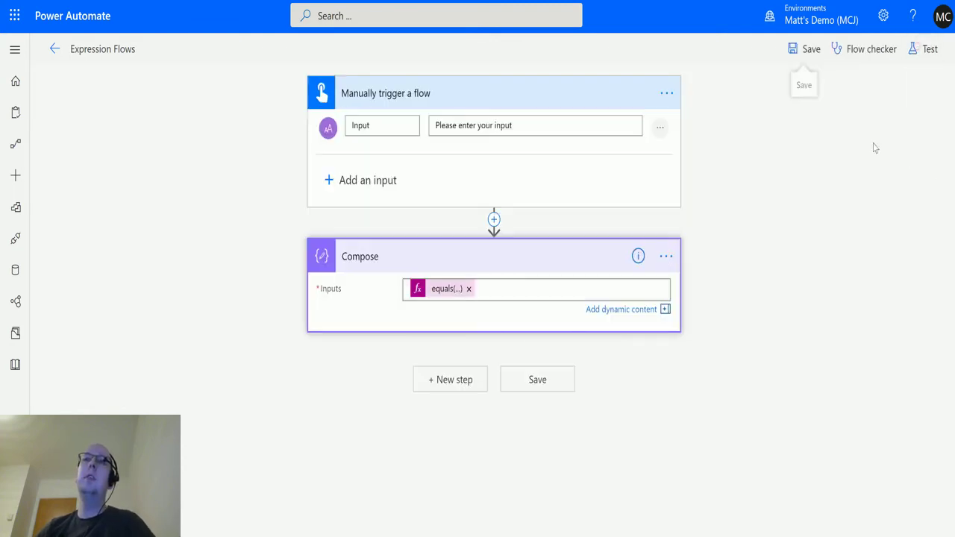
click(448, 290)
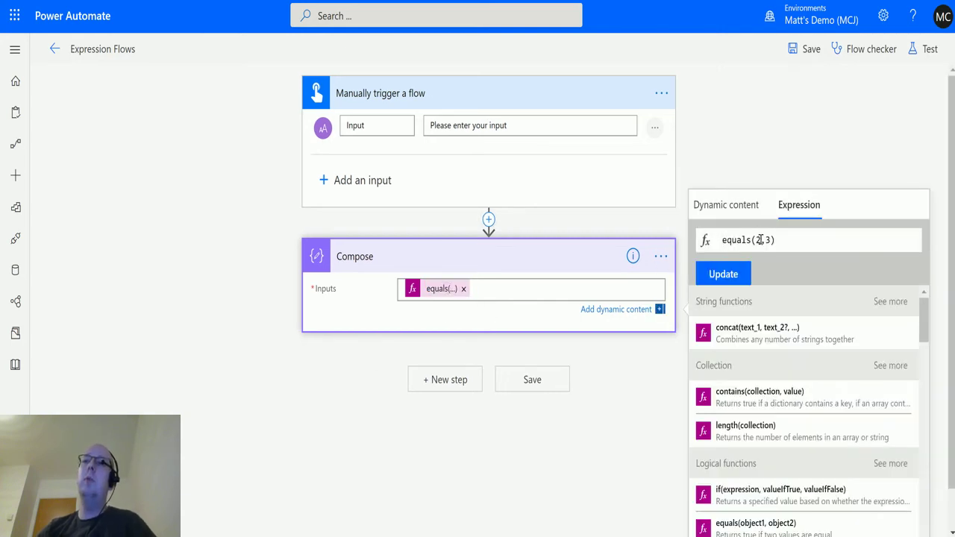
double_click(757, 240)
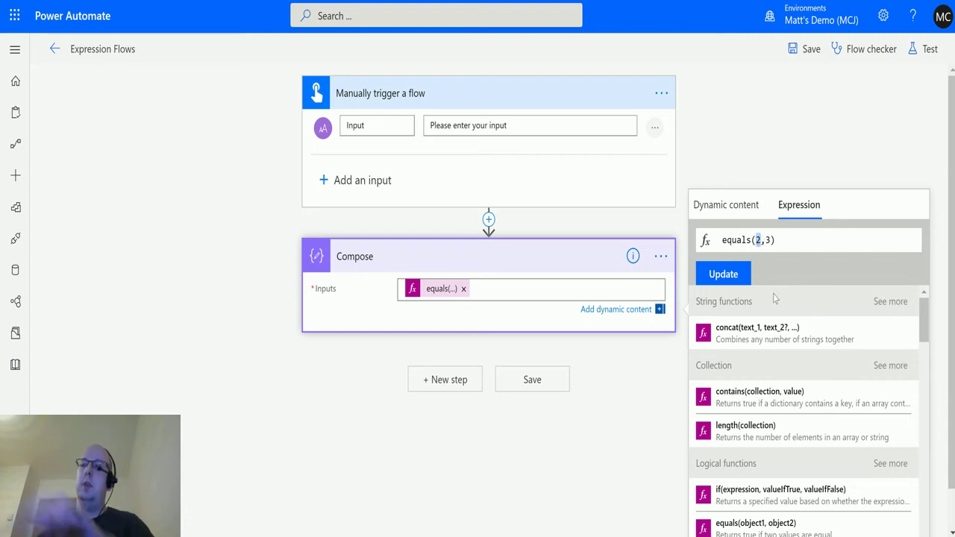
key(BackSpace)
click(724, 206)
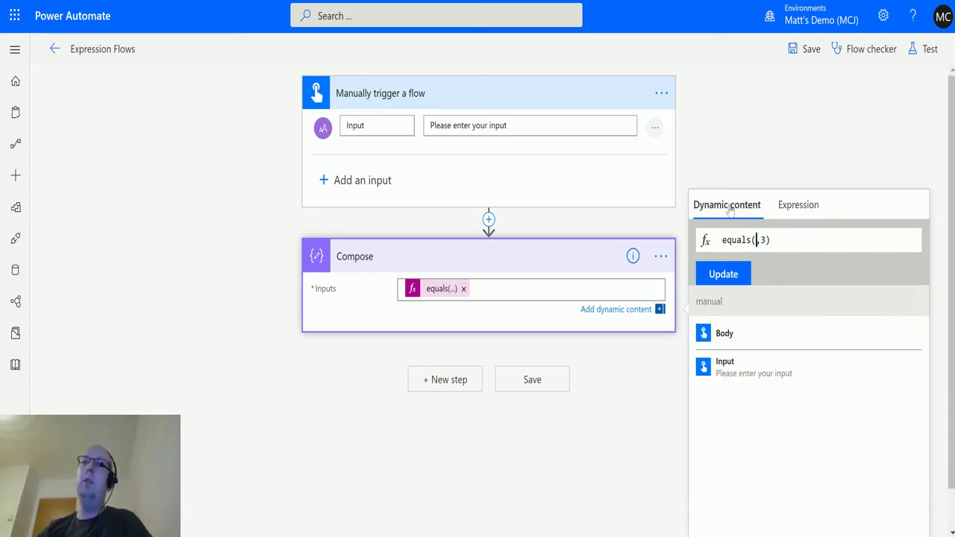
click(735, 375)
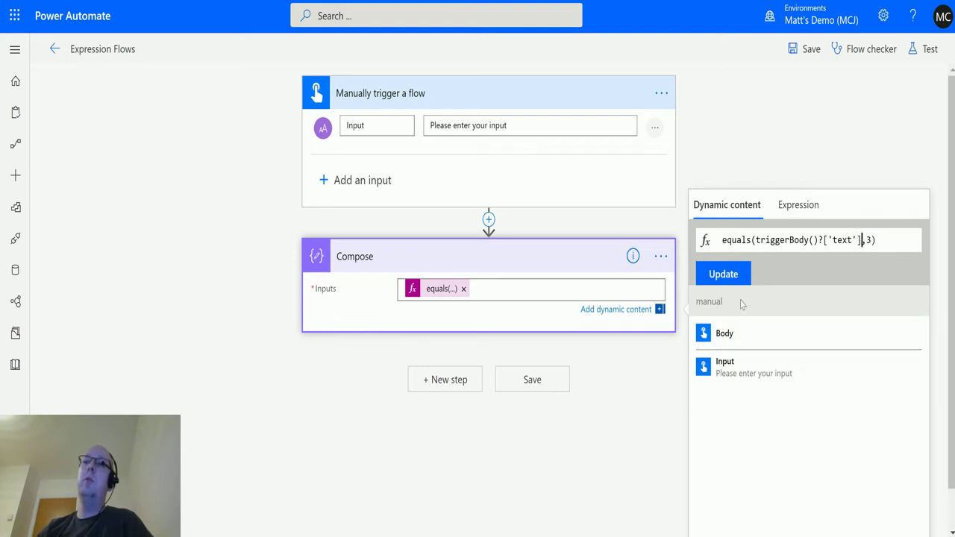
click(724, 275)
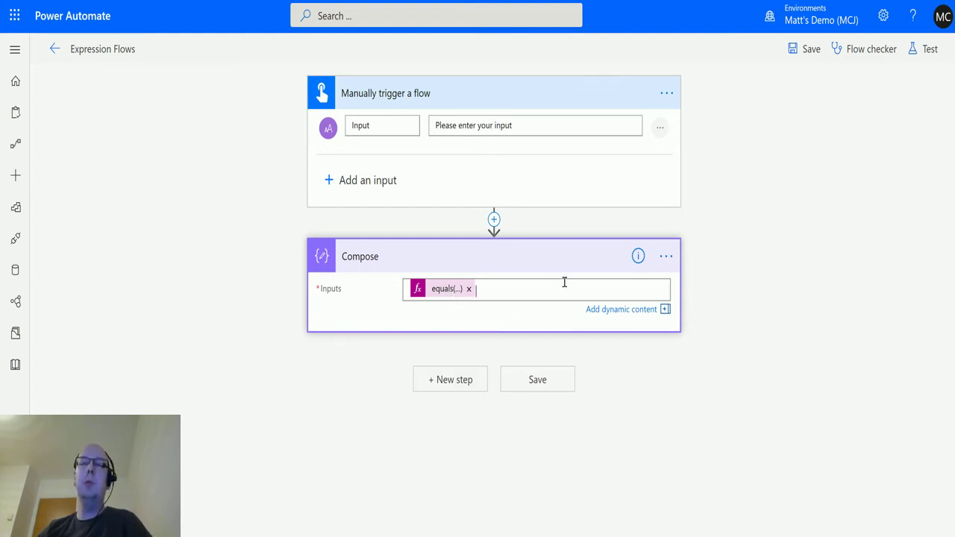
Save and test the flow by manually triggering it with 3 as the Input value.
click(925, 49)
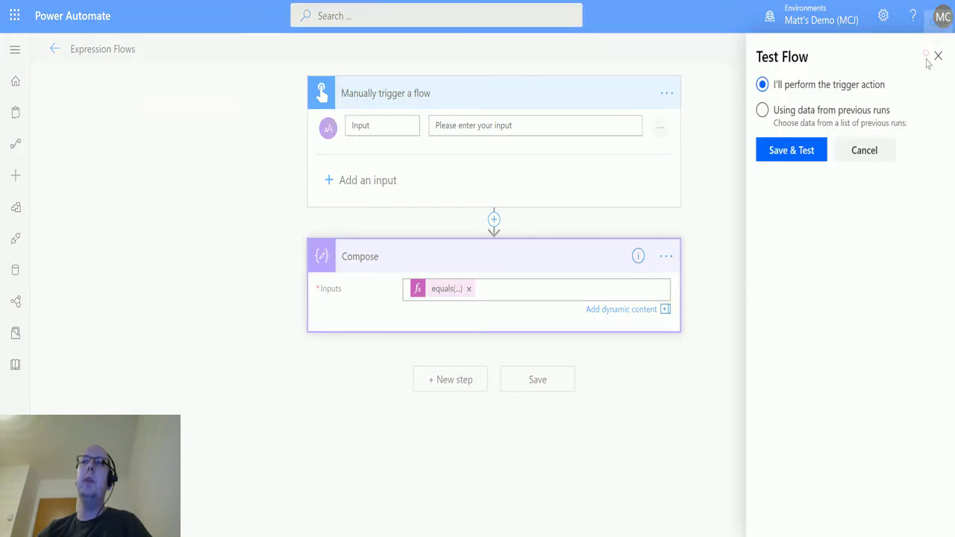
click(789, 152)
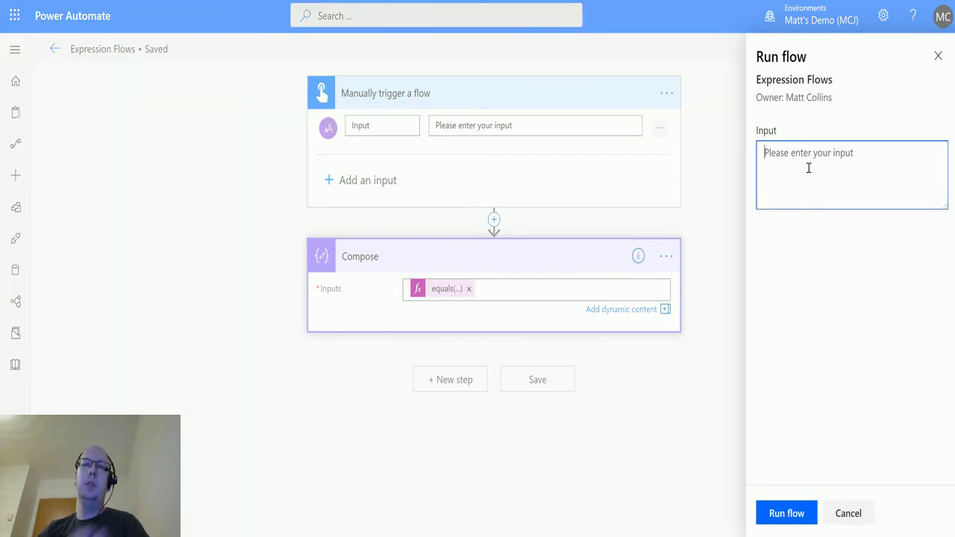
text(3)
click(794, 514)
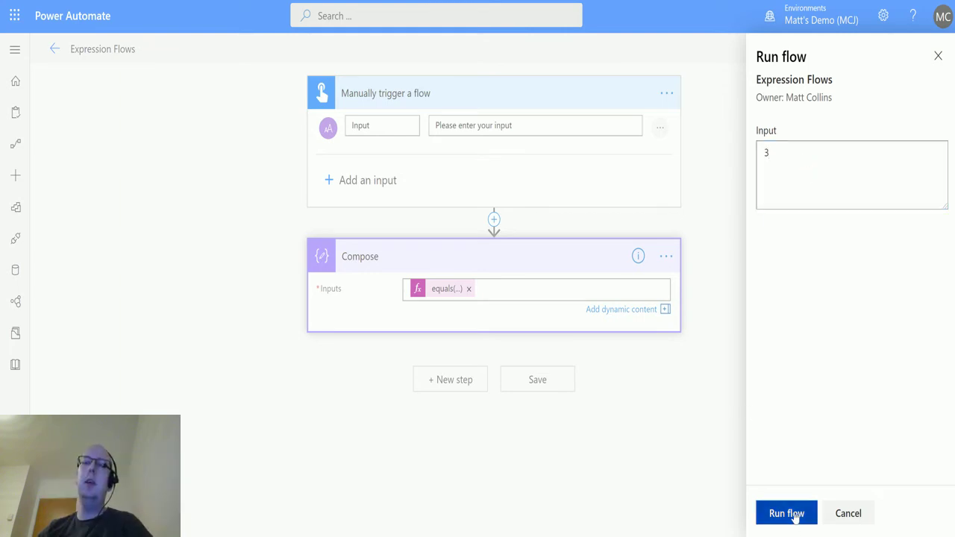
click(788, 513)
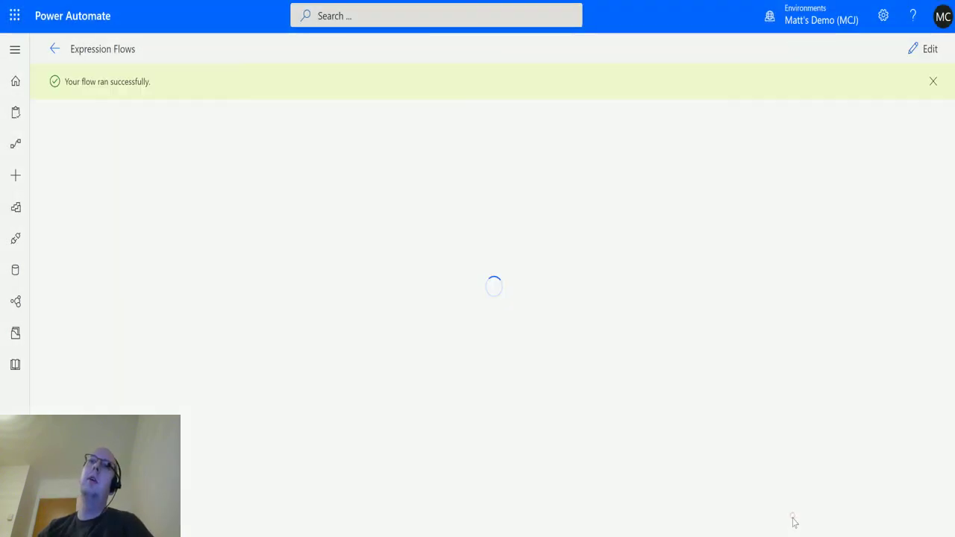
Examine the Compose result and the manual trigger's inputs and outputs for the completed run.
click(474, 202)
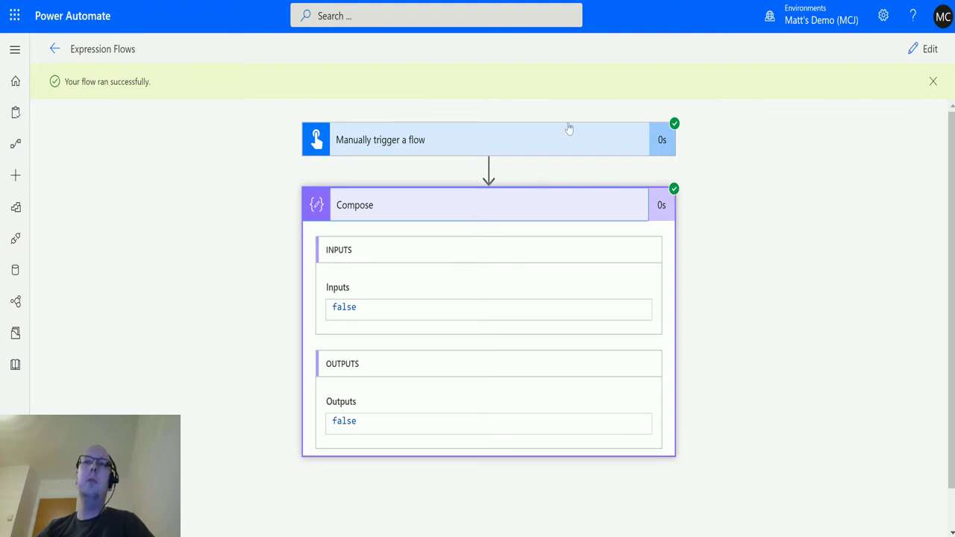
click(543, 143)
scroll(664, 287, down, 5)
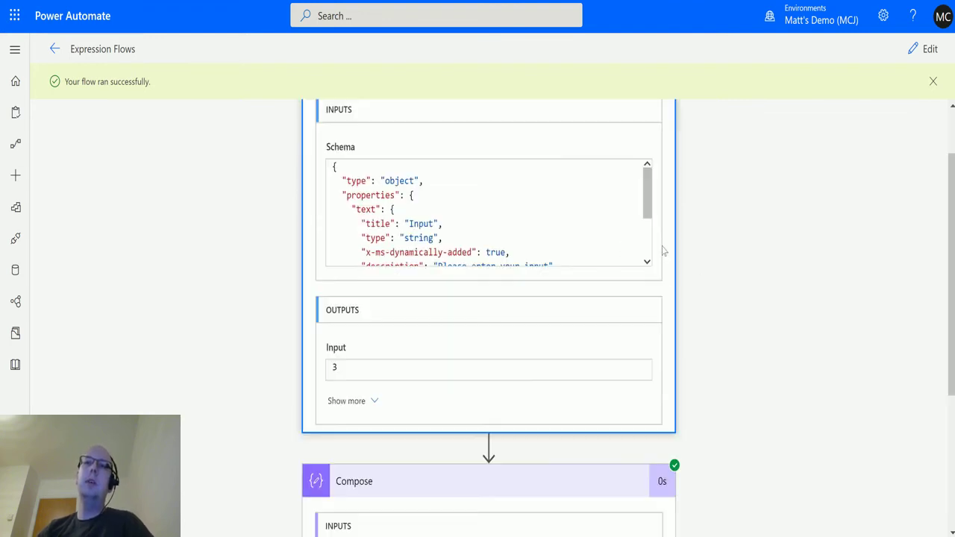
scroll(701, 280, up, 5)
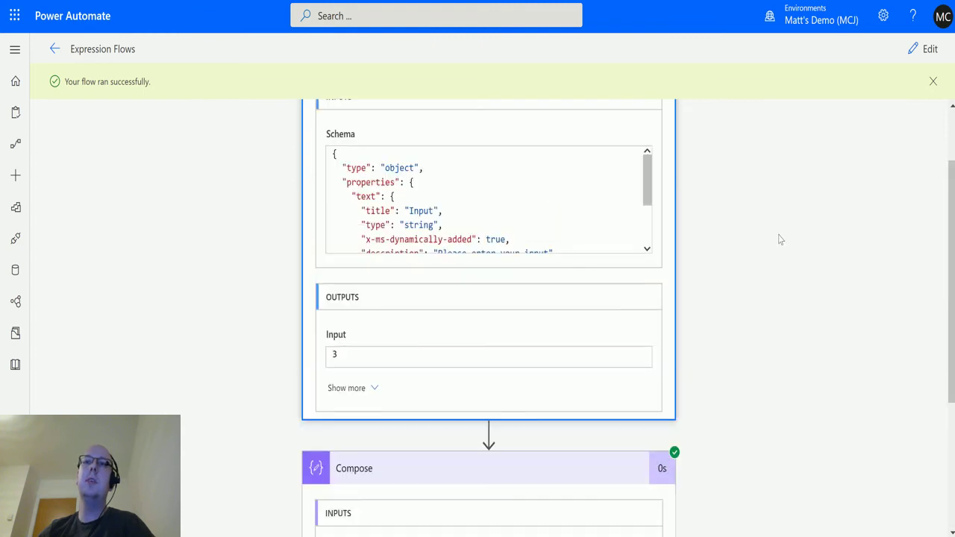
Return to editing the flow and add a Number input to the manual trigger.
click(923, 49)
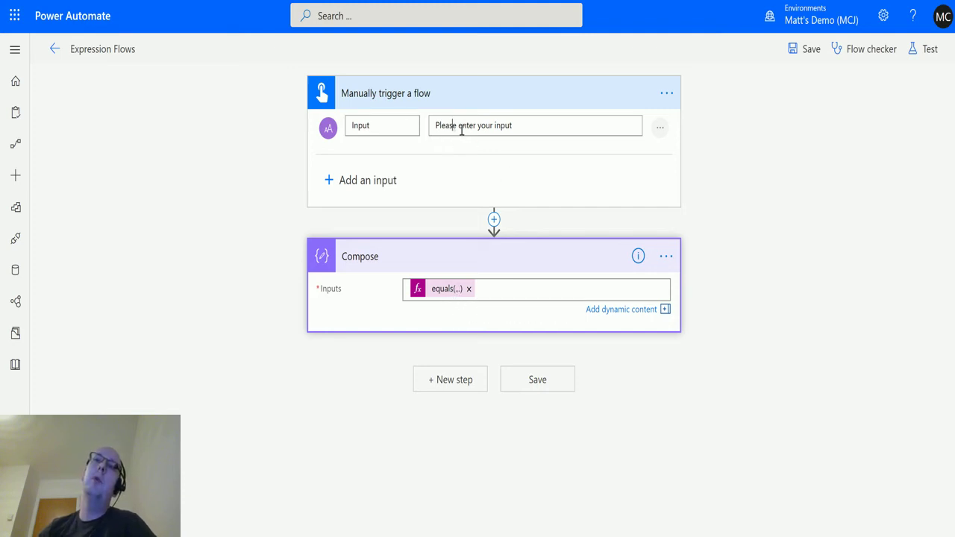
click(462, 131)
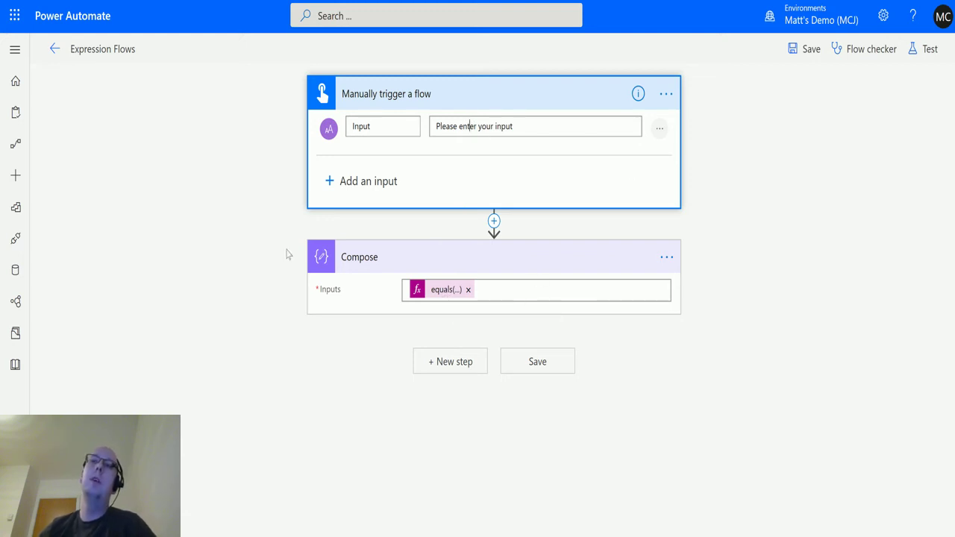
click(351, 183)
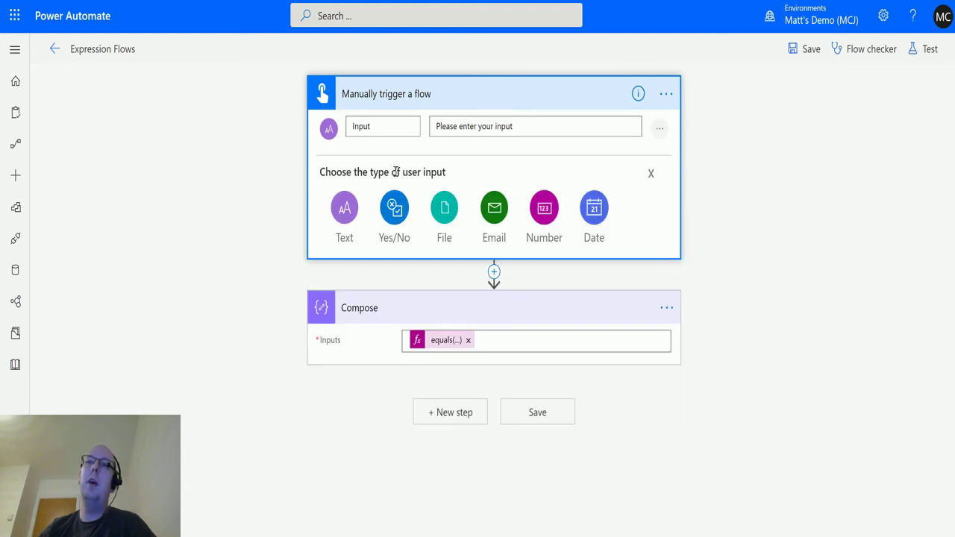
click(544, 208)
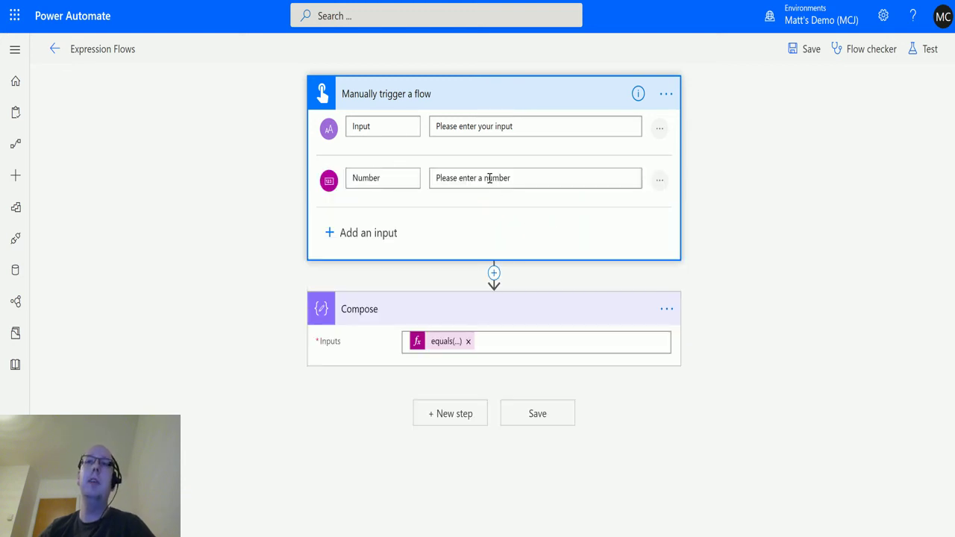
Replace the first equals argument in Compose with the trigger's Number content, making the expression equals(triggerBody()['number'],3).
click(434, 345)
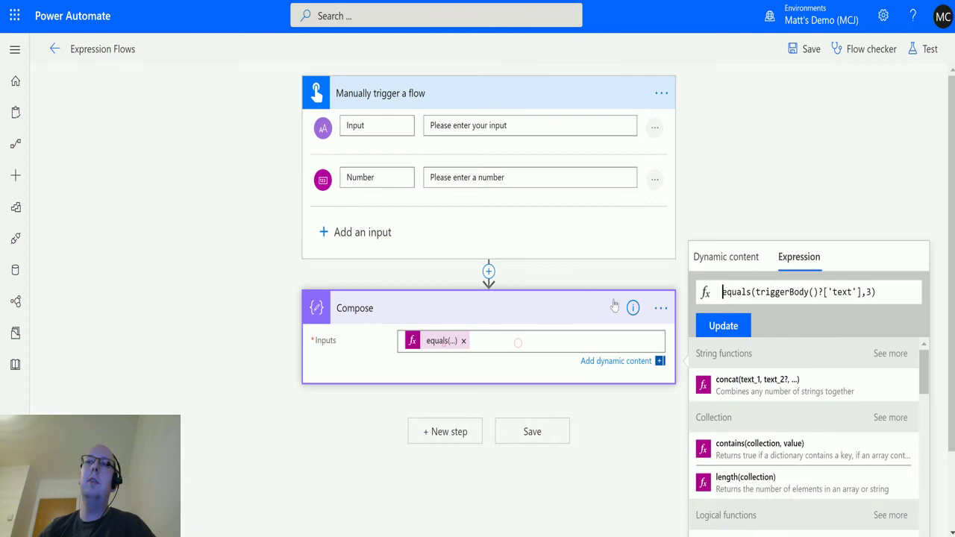
drag(861, 292, 758, 294)
key(BackSpace)
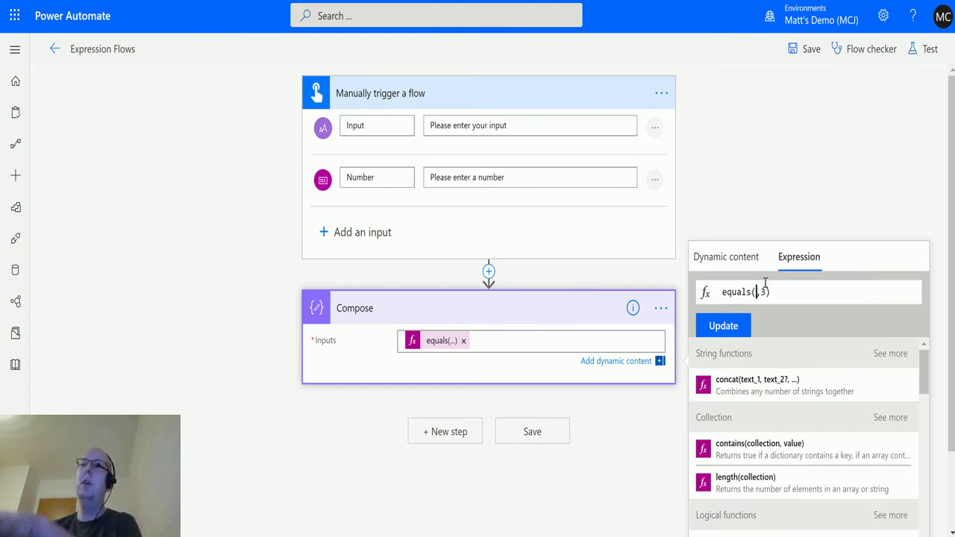
click(721, 258)
click(762, 453)
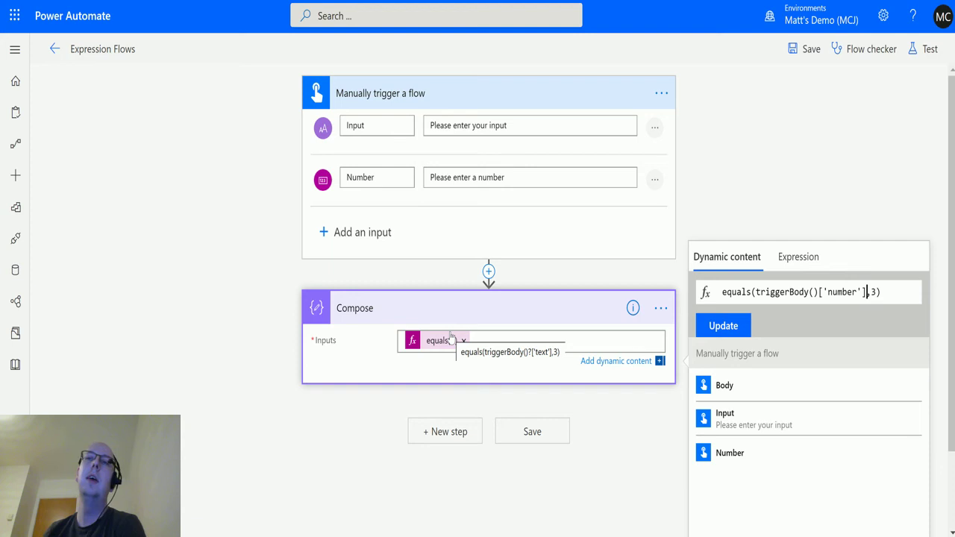
click(723, 326)
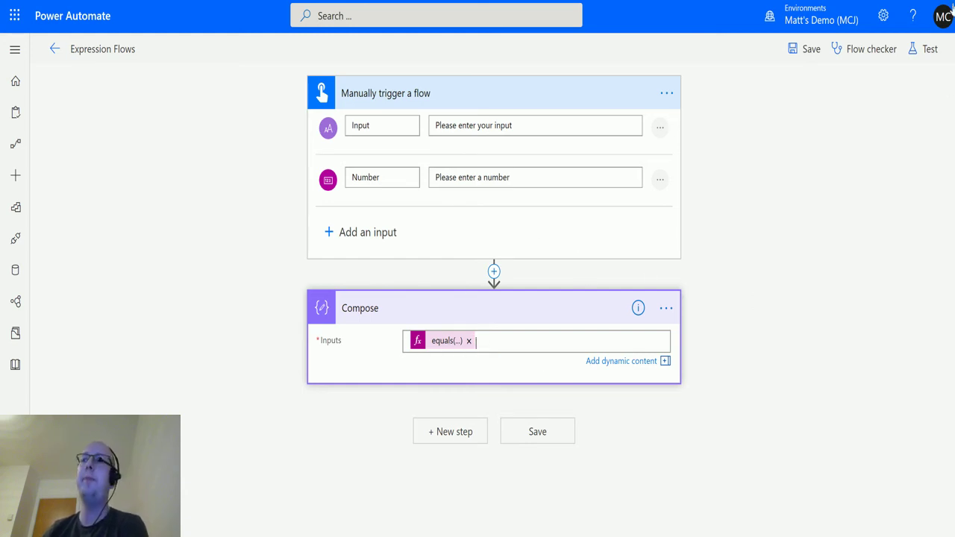
Save and test the flow manually with 3 as the Number value, and open the Compose action's run details.
click(926, 49)
click(794, 151)
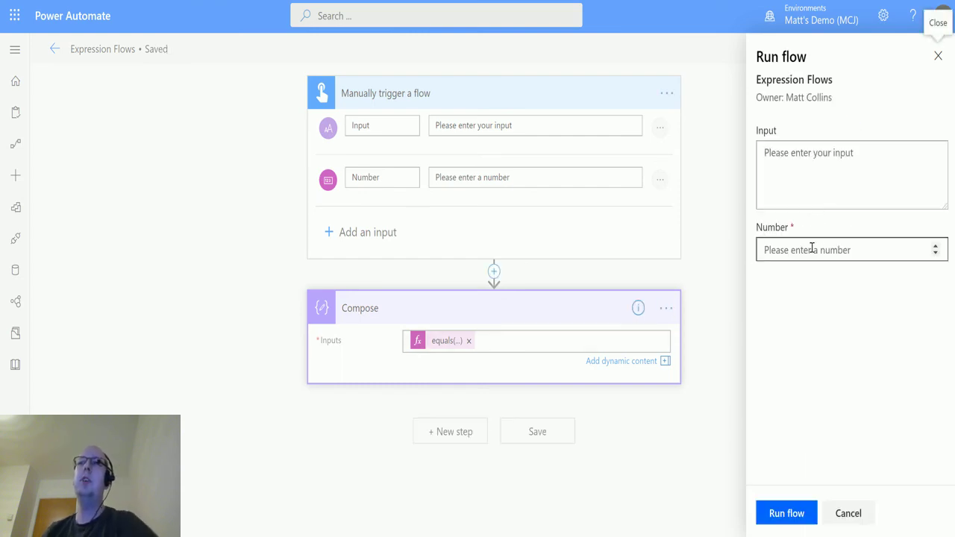
click(809, 248)
text(4)
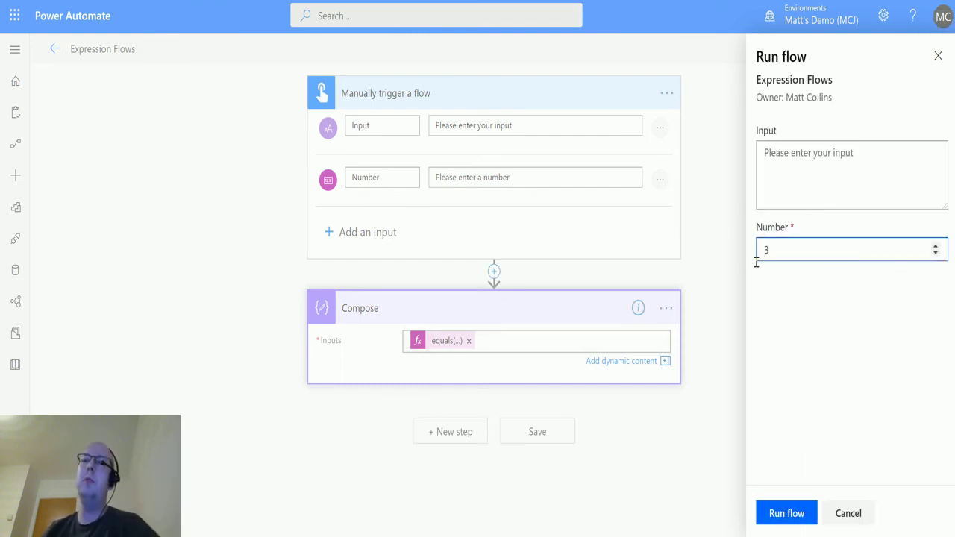
click(804, 514)
click(793, 515)
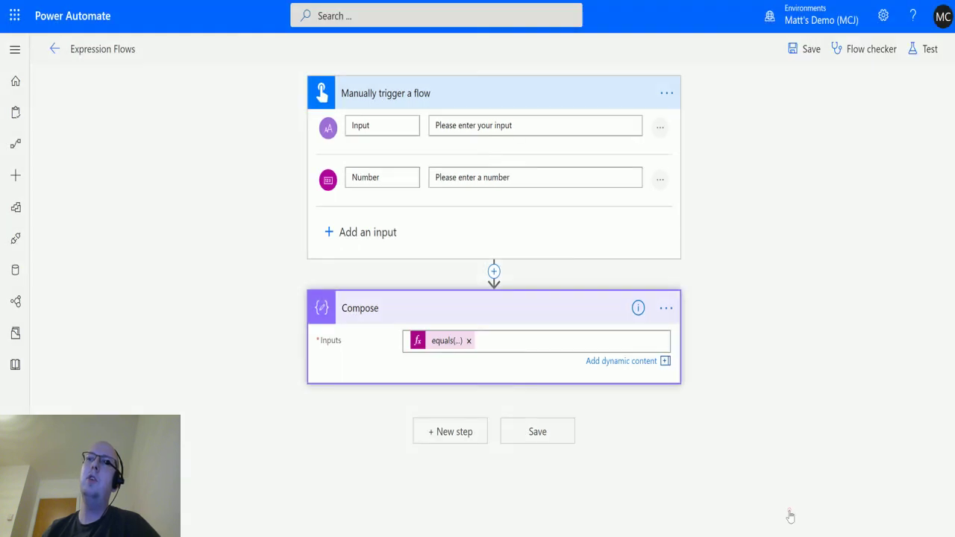
click(471, 208)
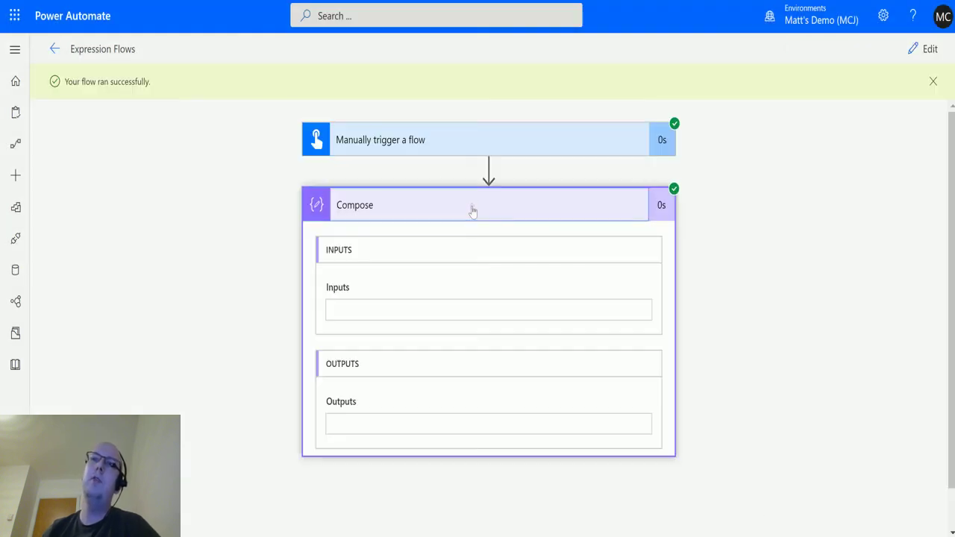